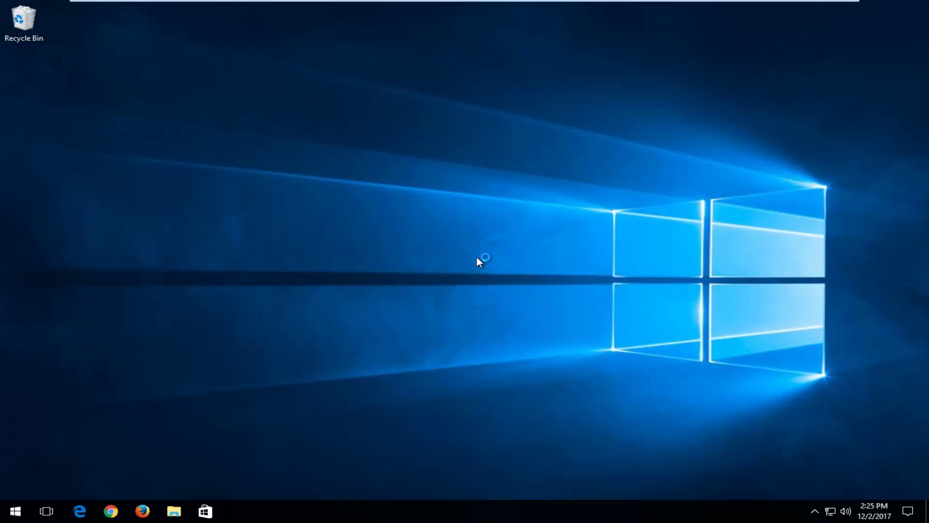
Step: Search the Start menu for 'device manager' and launch Device Manager from the results
{"action": "left_click", "coordinate": [12, 514]}
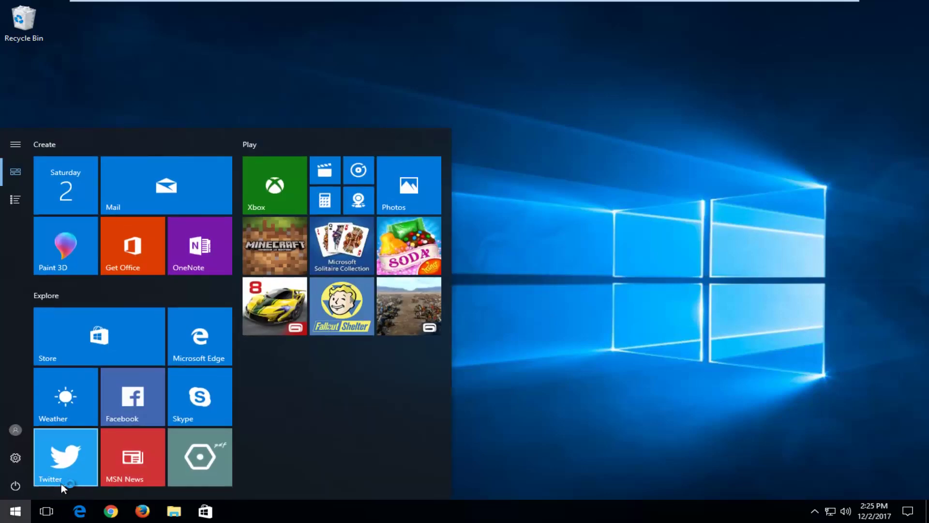
{"action": "left_click", "coordinate": [62, 484]}
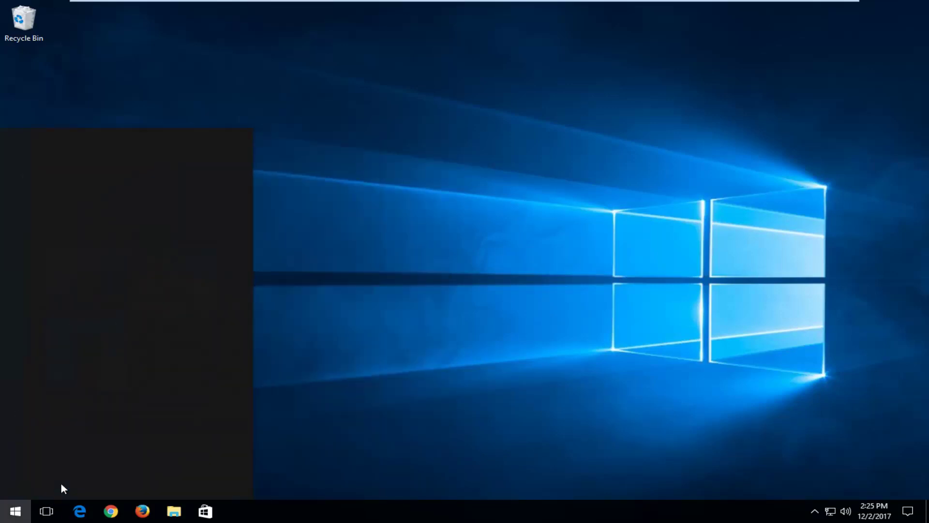
{"action": "type", "text": "d"}
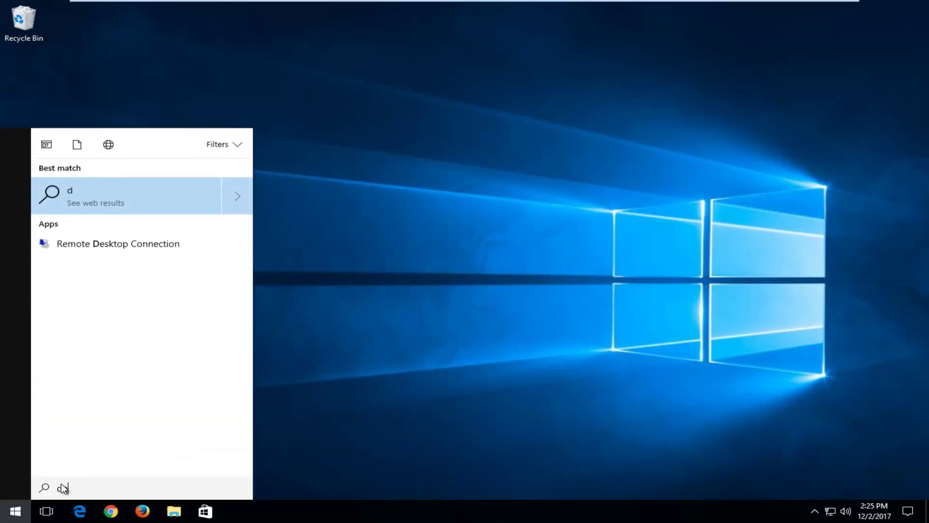
{"action": "type", "text": "eivce manager"}
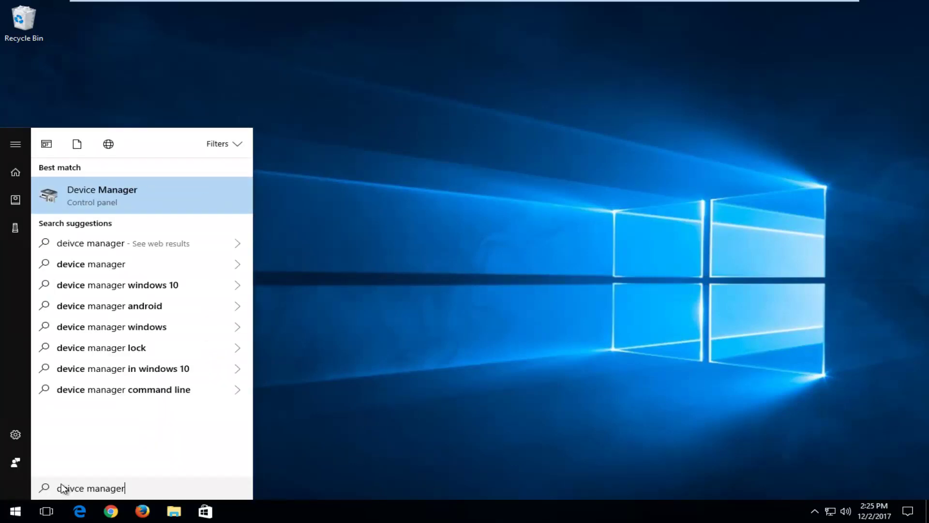
{"action": "left_click", "coordinate": [109, 201]}
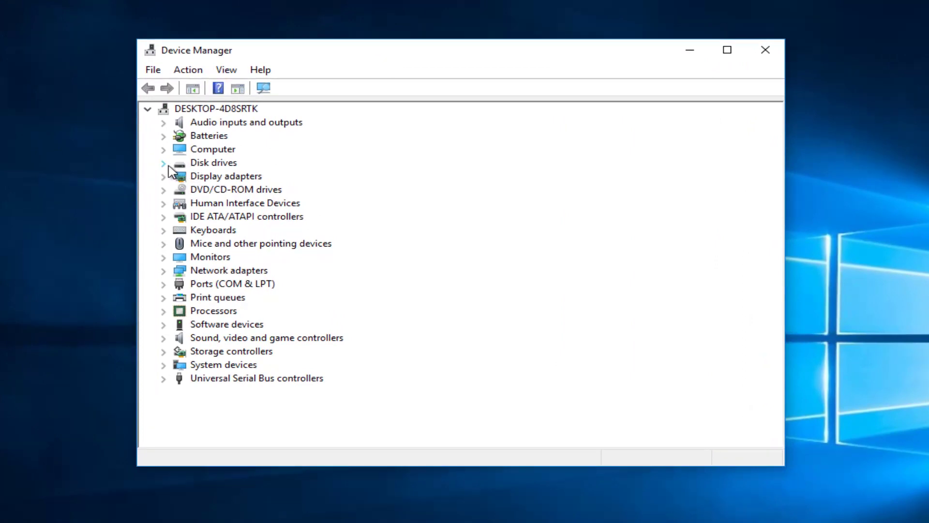
Step: Open the Properties of the VMware Virtual S SCSI Disk Device under Disk drives
{"action": "left_click", "coordinate": [166, 164]}
{"action": "left_click", "coordinate": [230, 179]}
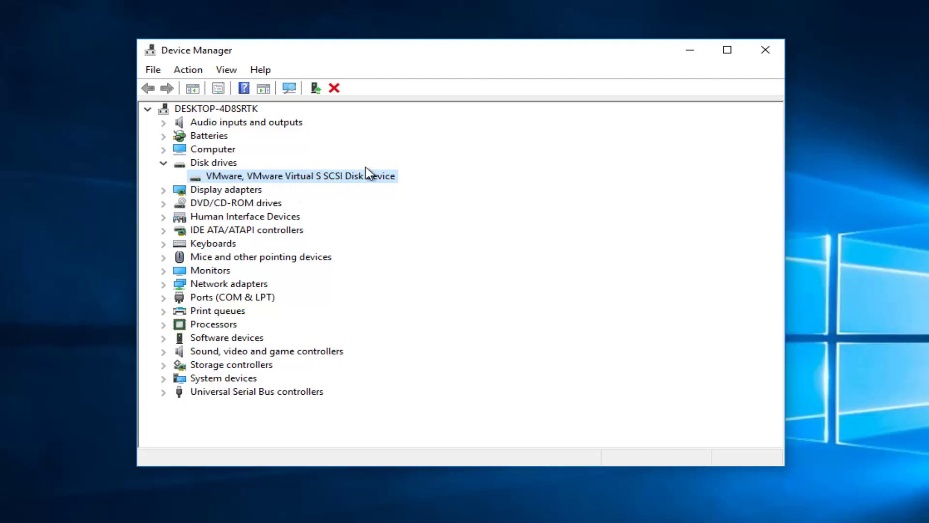
{"action": "right_click", "coordinate": [340, 180]}
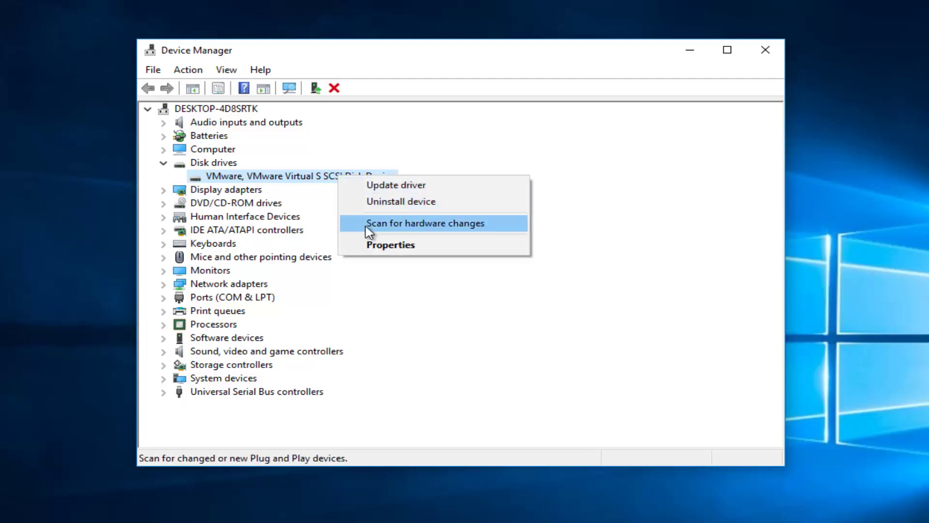
{"action": "left_click", "coordinate": [372, 246]}
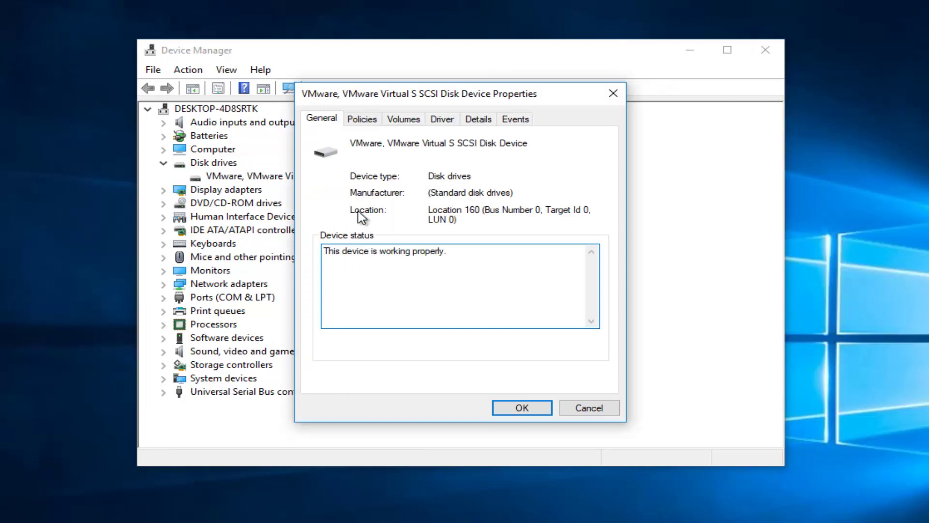
Step: Set the VMware disk's removal policy to Quick removal, decline the restart, and close Device Manager
{"action": "left_click", "coordinate": [366, 119]}
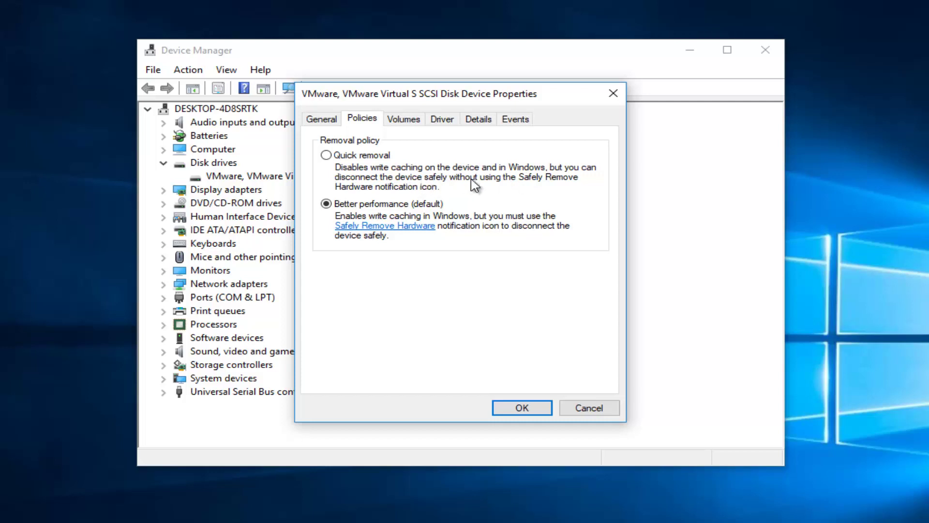
{"action": "left_click", "coordinate": [334, 158]}
{"action": "left_click", "coordinate": [523, 409]}
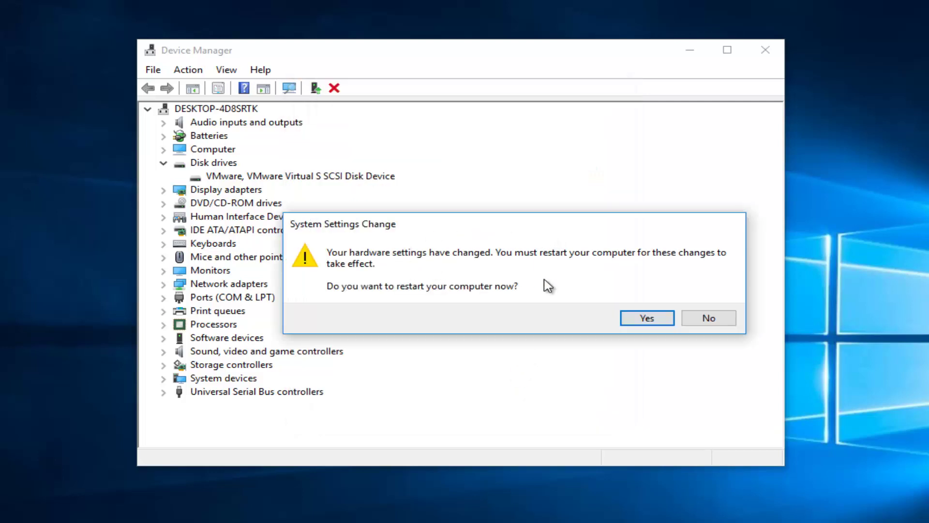
{"action": "left_click", "coordinate": [707, 317]}
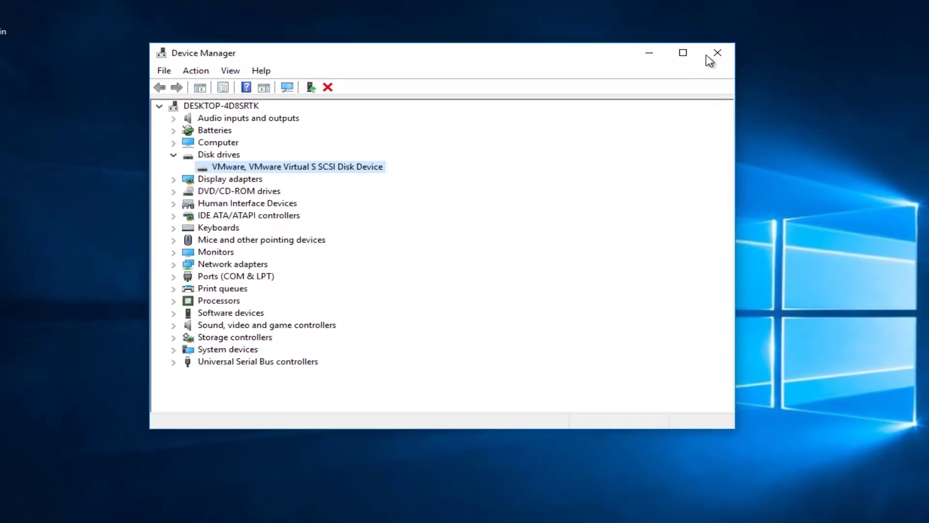
{"action": "left_click", "coordinate": [740, 51]}
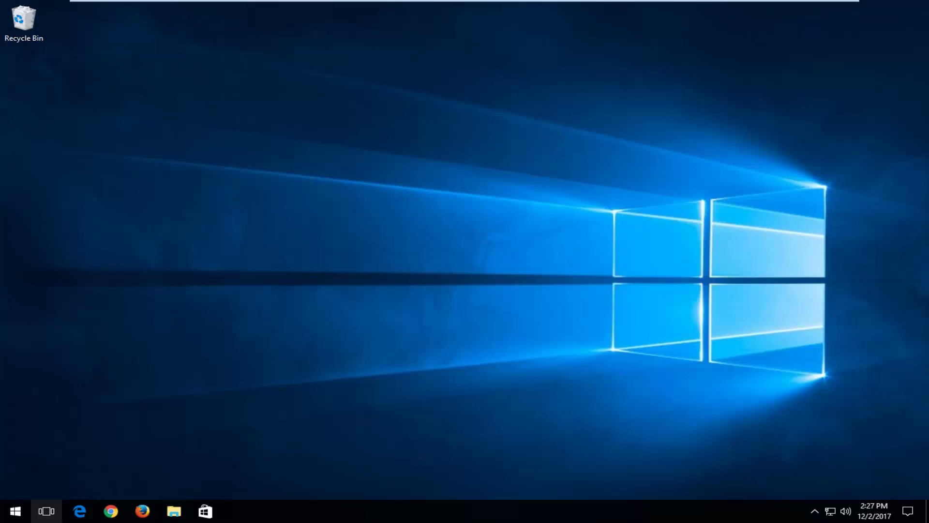
Step: Search the Start menu for 'this pc' and open This PC in File Explorer
{"action": "key", "text": "super"}
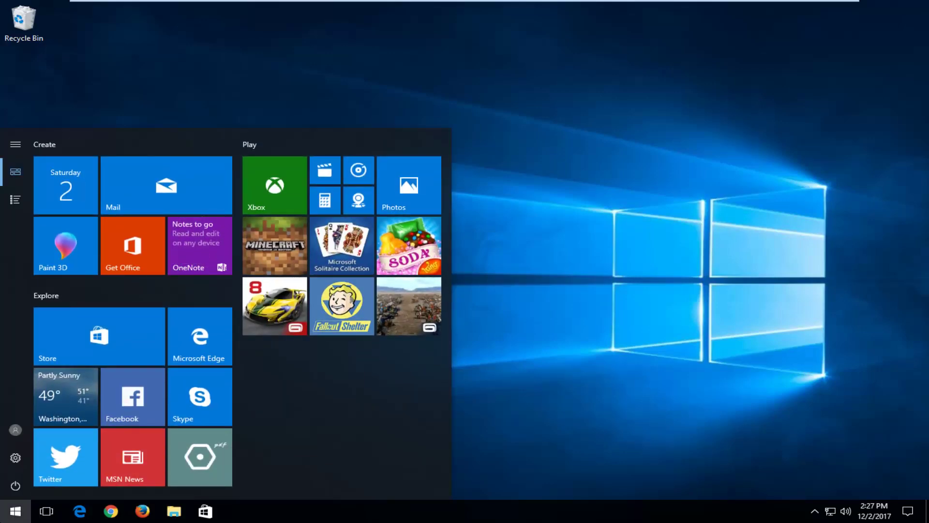
{"action": "key", "text": "Escape"}
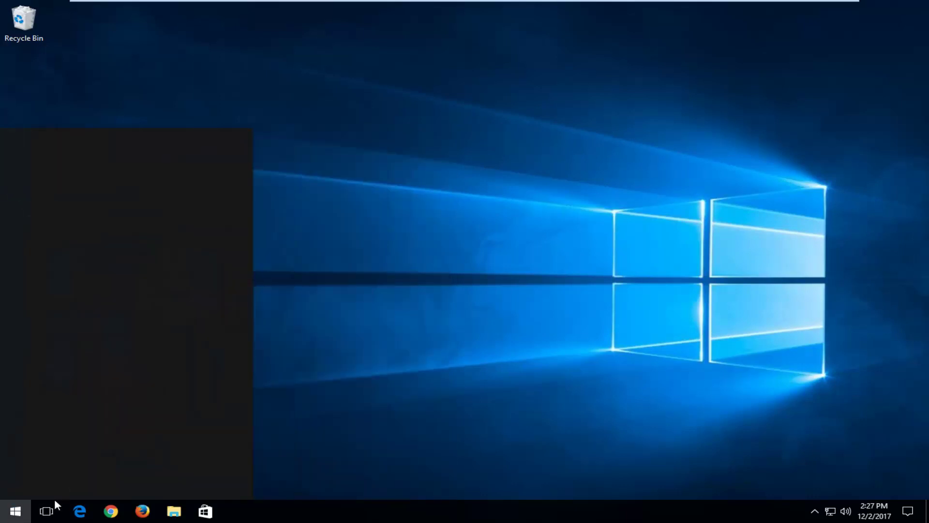
{"action": "type", "text": "this pc"}
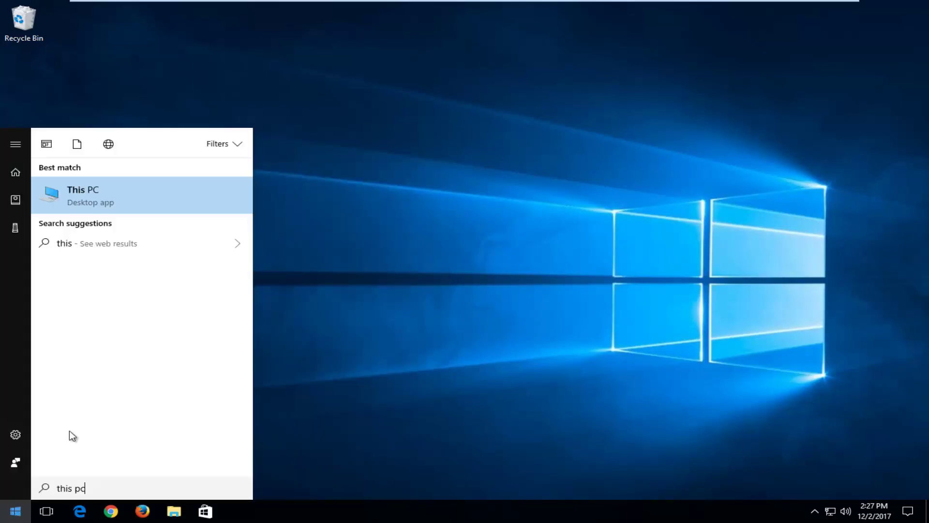
{"action": "left_click", "coordinate": [92, 200]}
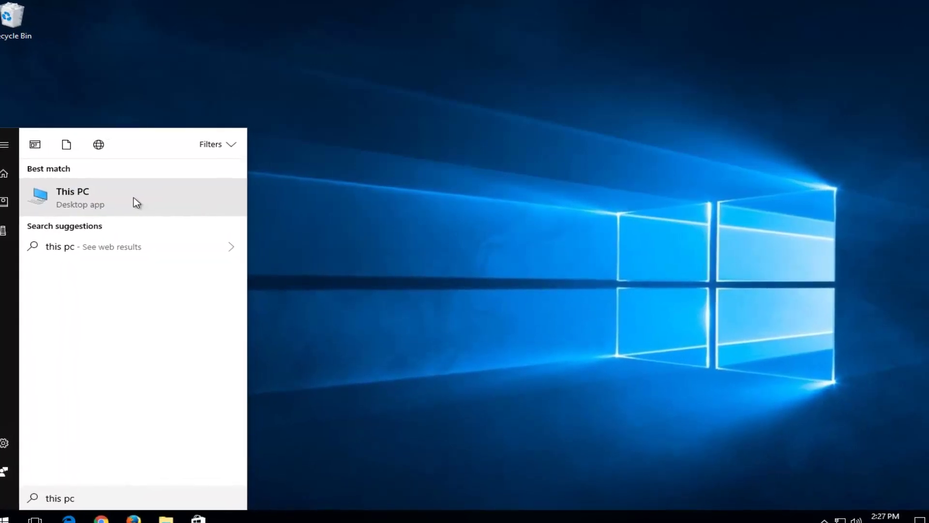
{"action": "left_click", "coordinate": [76, 212]}
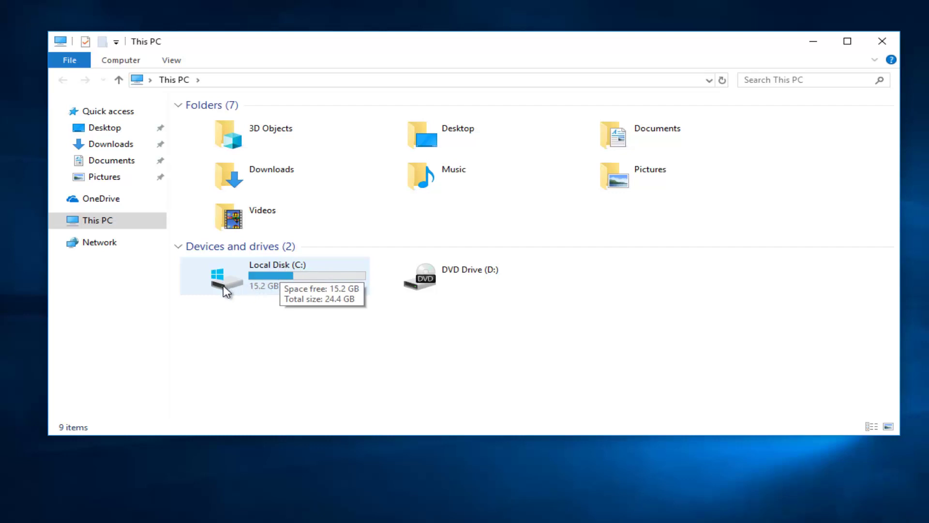
Step: Open Local Disk (C:) Properties and show its Tools tab
{"action": "left_click", "coordinate": [240, 273]}
{"action": "right_click", "coordinate": [242, 277]}
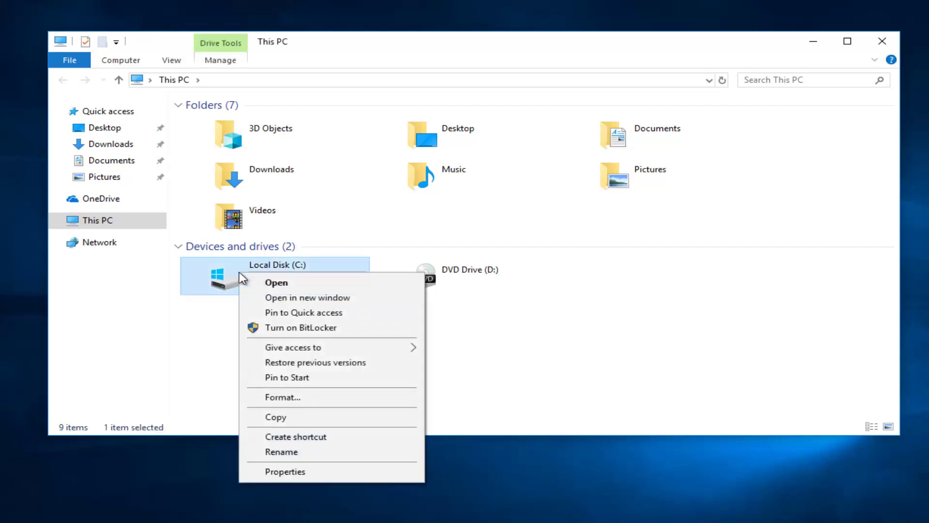
{"action": "left_click", "coordinate": [280, 472]}
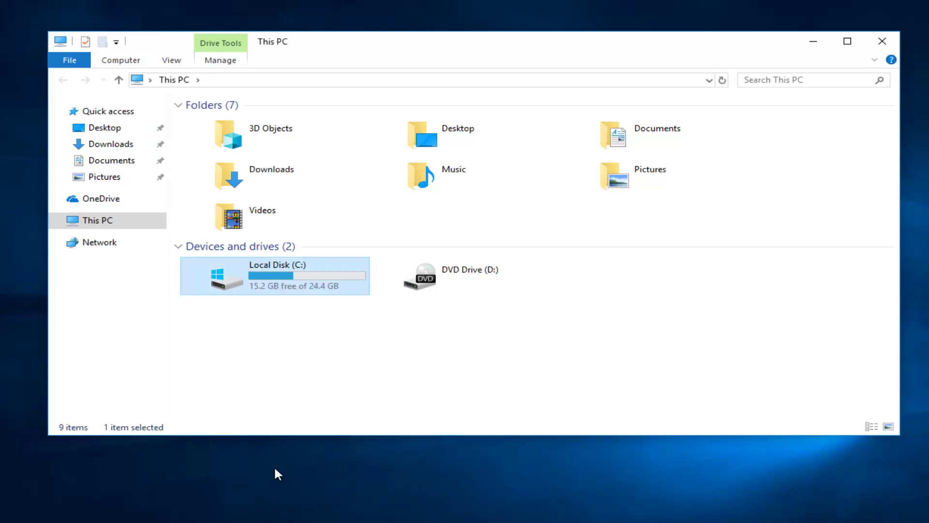
{"action": "left_click_drag", "start_coordinate": [345, 232], "coordinate": [329, 56]}
{"action": "left_click", "coordinate": [328, 88]}
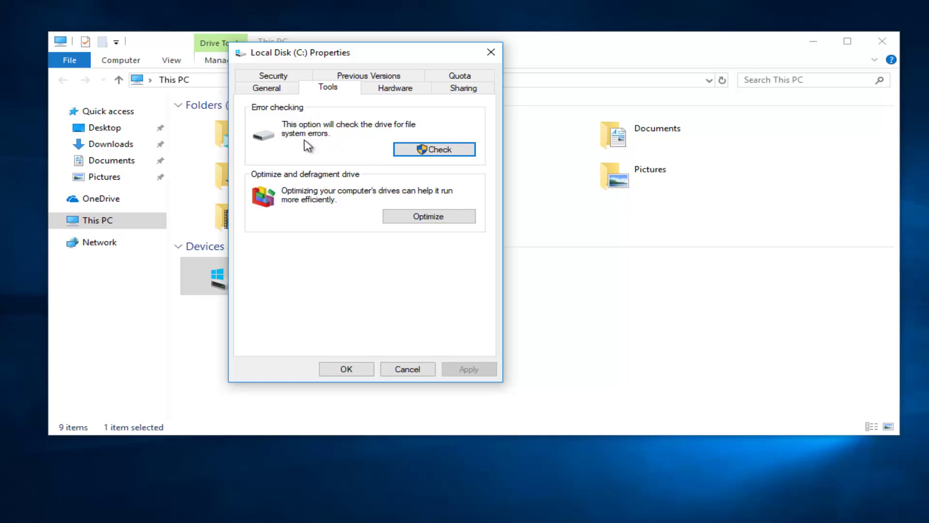
Step: Run Scan drive on Local Disk (C:) and close the report showing no errors found
{"action": "left_click", "coordinate": [423, 152]}
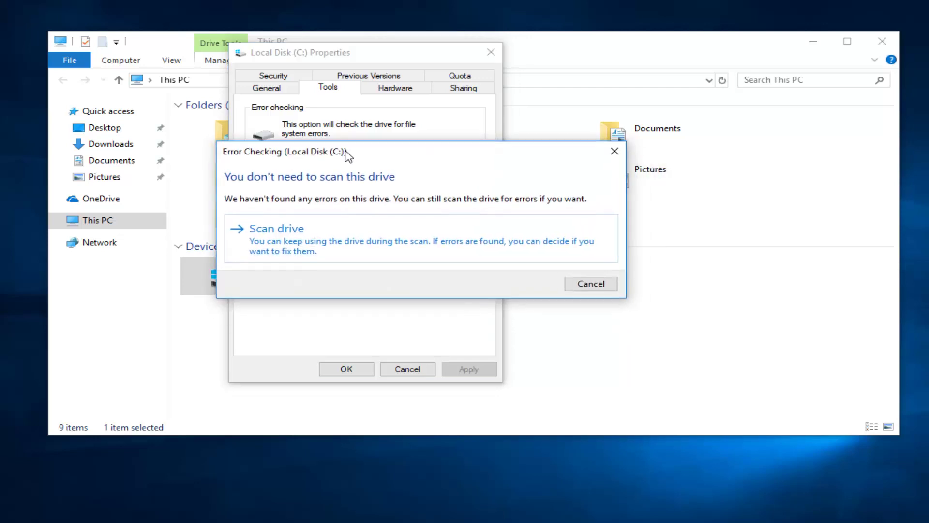
{"action": "left_click", "coordinate": [338, 246]}
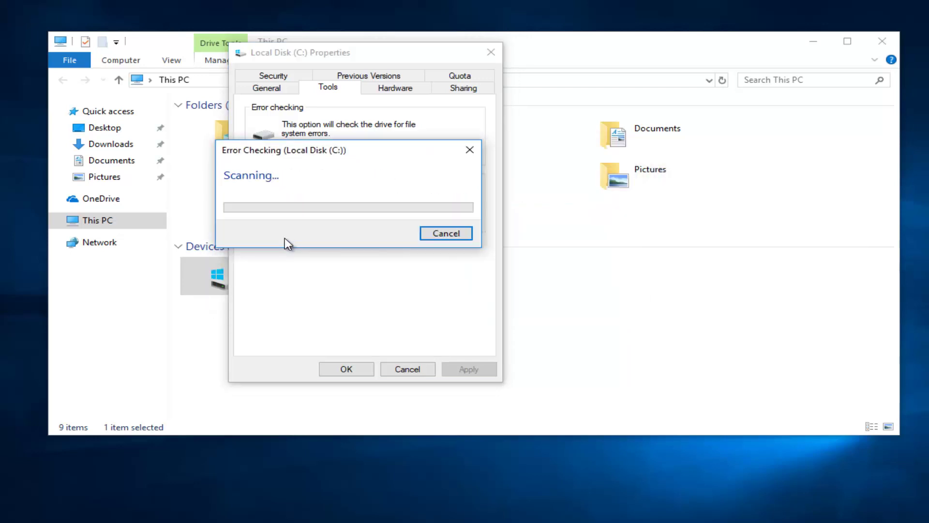
{"action": "mouse_move", "coordinate": [302, 157]}
{"action": "left_mouse_down"}
{"action": "mouse_move", "coordinate": [328, 152]}
{"action": "mouse_move", "coordinate": [317, 155]}
{"action": "left_mouse_up"}
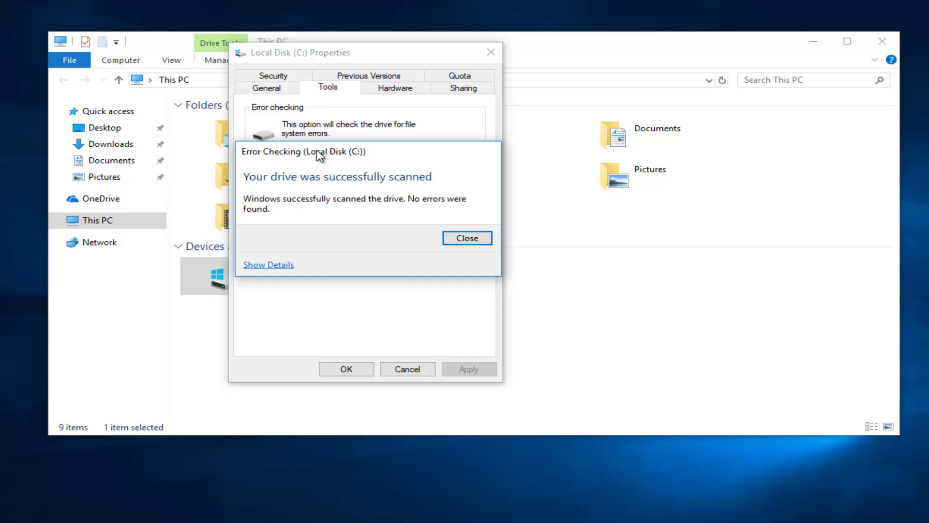
{"action": "left_click", "coordinate": [462, 238]}
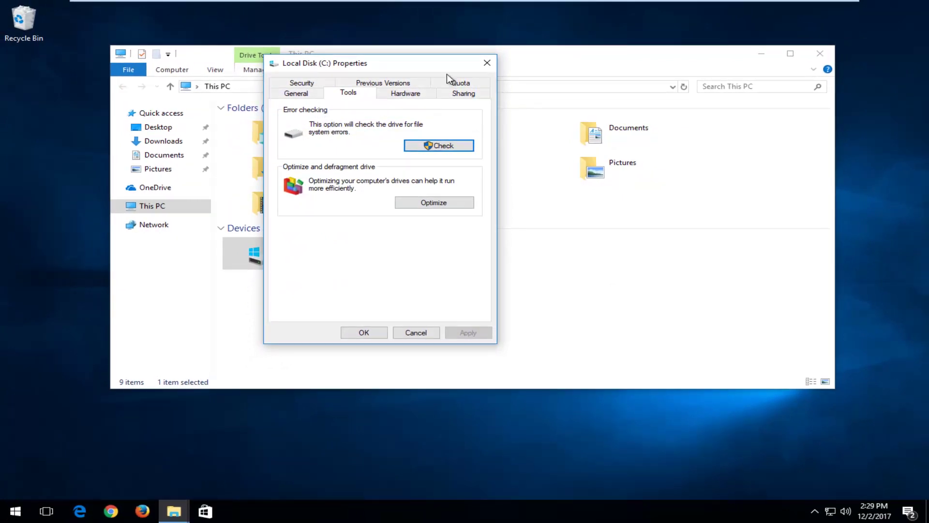
Step: Close the drive windows and run Command Prompt as administrator from a 'cmd' search, approving UAC
{"action": "left_click", "coordinate": [487, 63]}
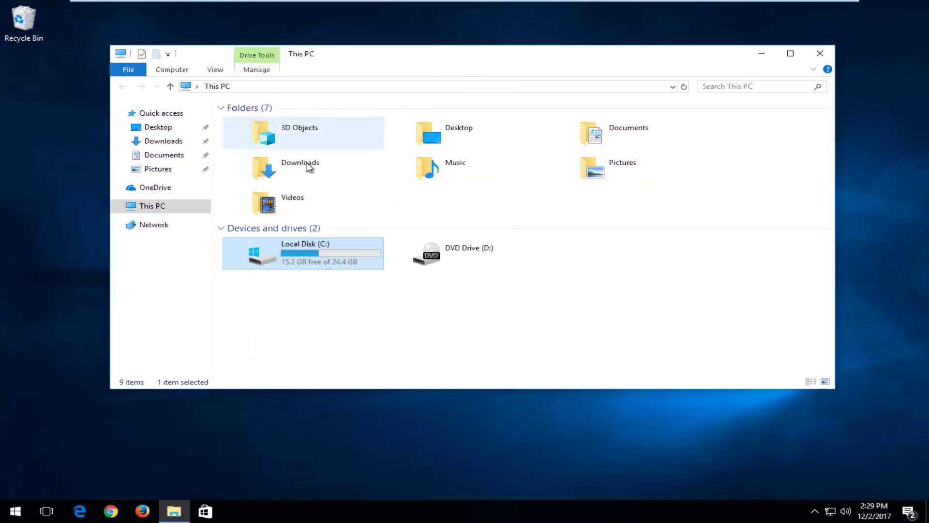
{"action": "left_click", "coordinate": [808, 54]}
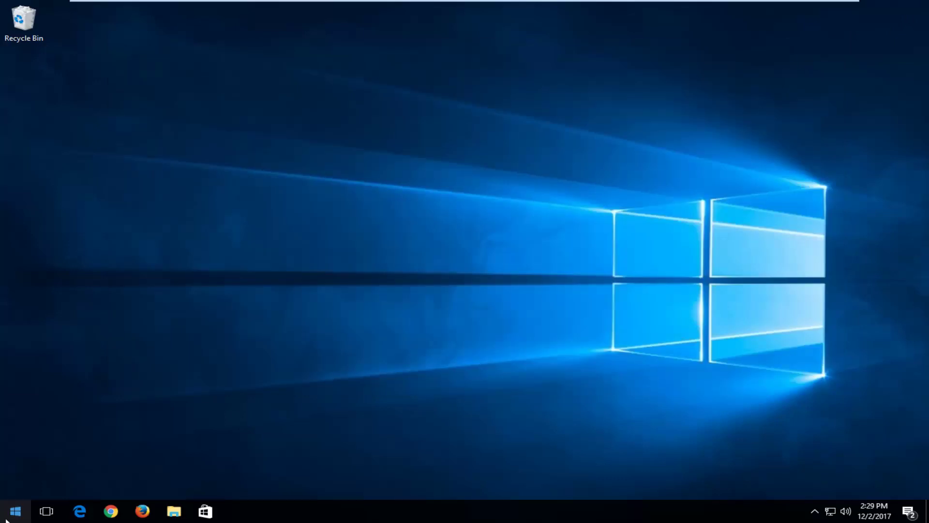
{"action": "left_click", "coordinate": [13, 512]}
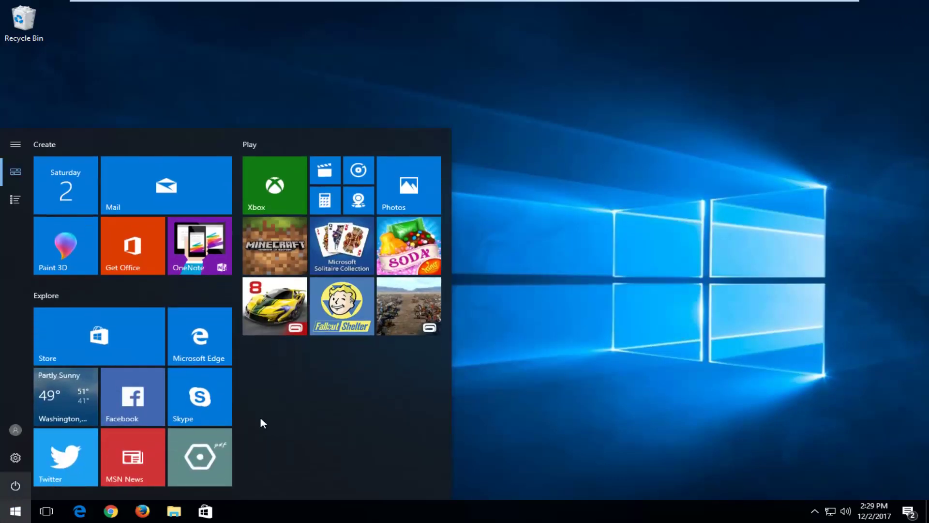
{"action": "left_click", "coordinate": [614, 322]}
{"action": "left_click", "coordinate": [2, 504]}
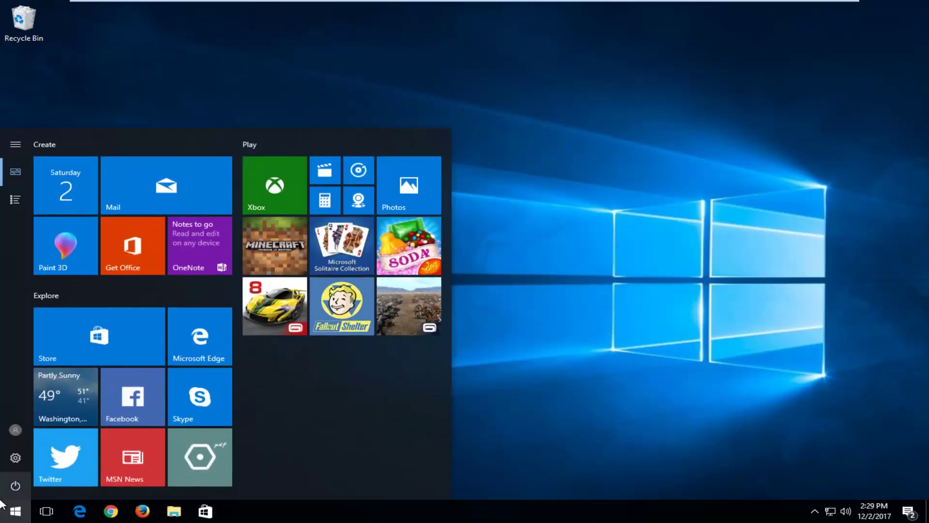
{"action": "type", "text": "cmd"}
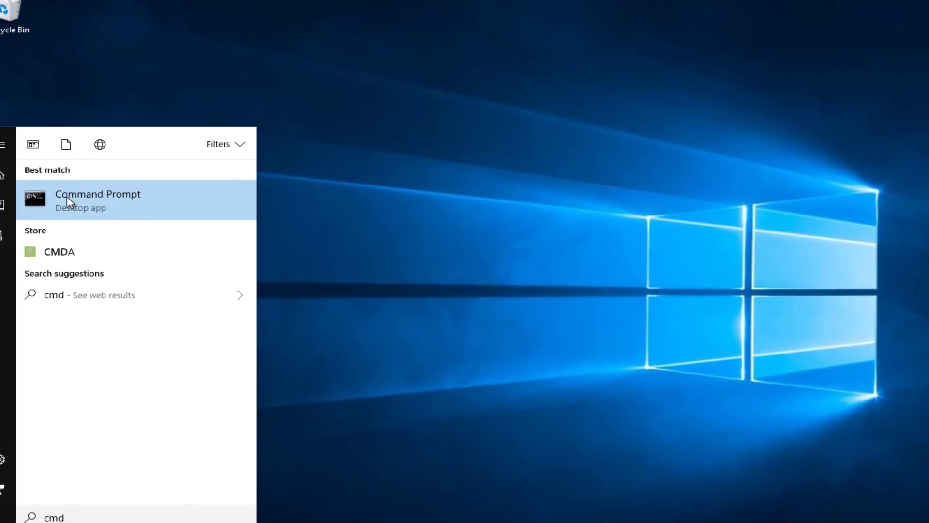
{"action": "right_click", "coordinate": [68, 196]}
{"action": "left_click", "coordinate": [112, 218]}
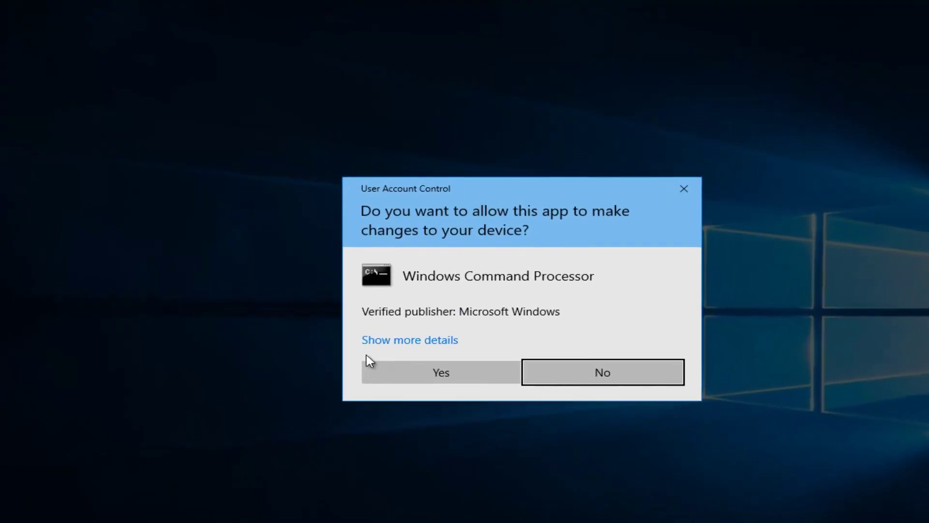
{"action": "left_click", "coordinate": [413, 373]}
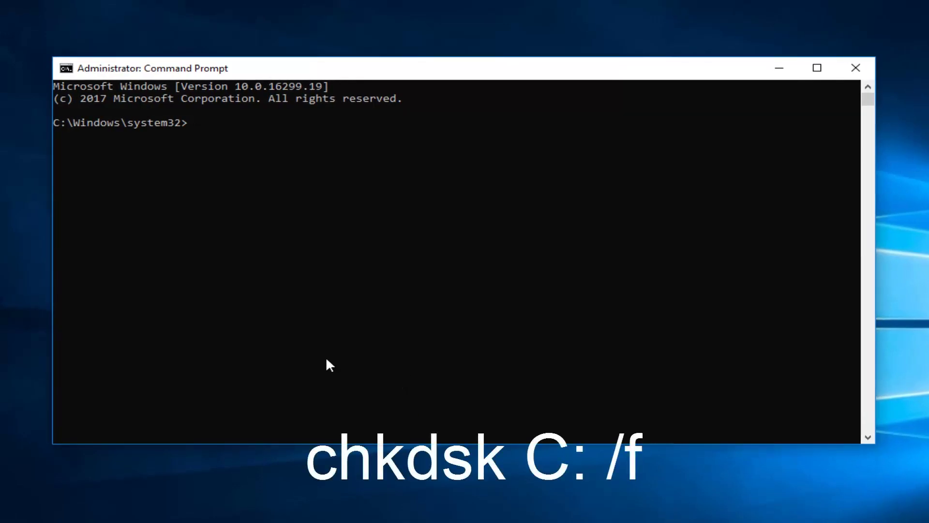
Step: Run chkdsk C: /f, answer y to schedule it at next restart, then enter sfc /scannow
{"action": "type", "text": "chkdsk"}
{"action": "type", "text": "C"}
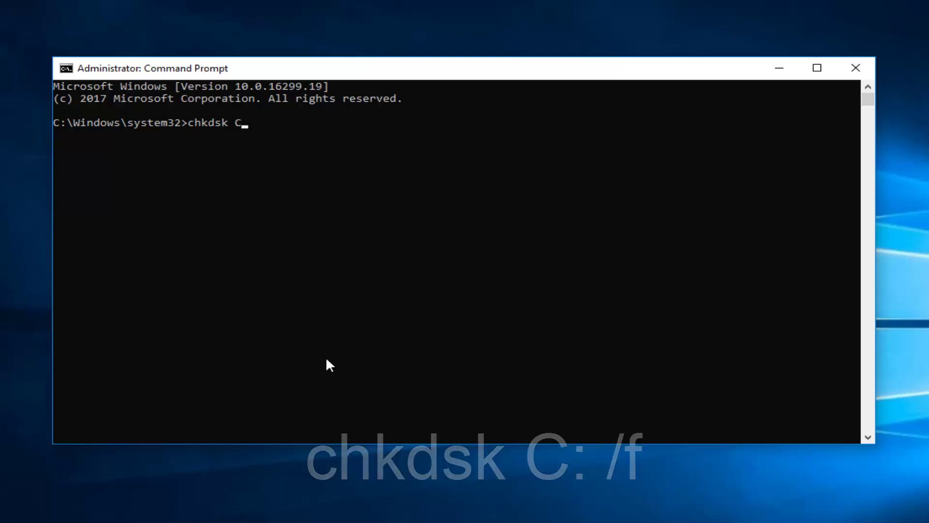
{"action": "type", "text": ":"}
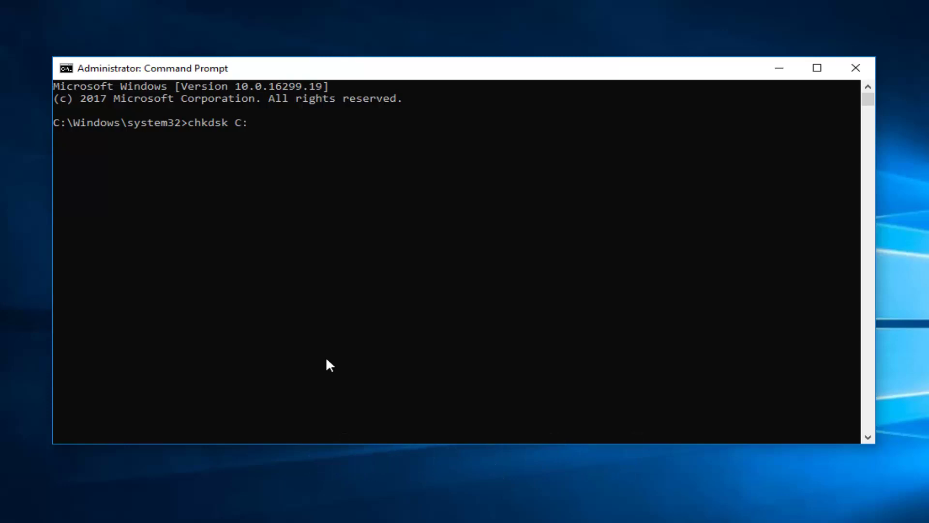
{"action": "type", "text": " /f"}
{"action": "key", "text": "Return"}
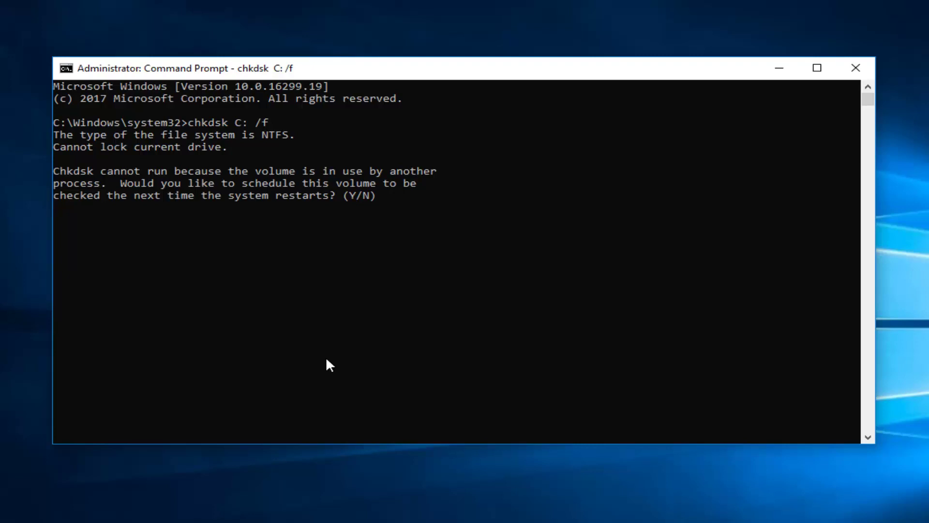
{"action": "type", "text": "y"}
{"action": "key", "text": "Return"}
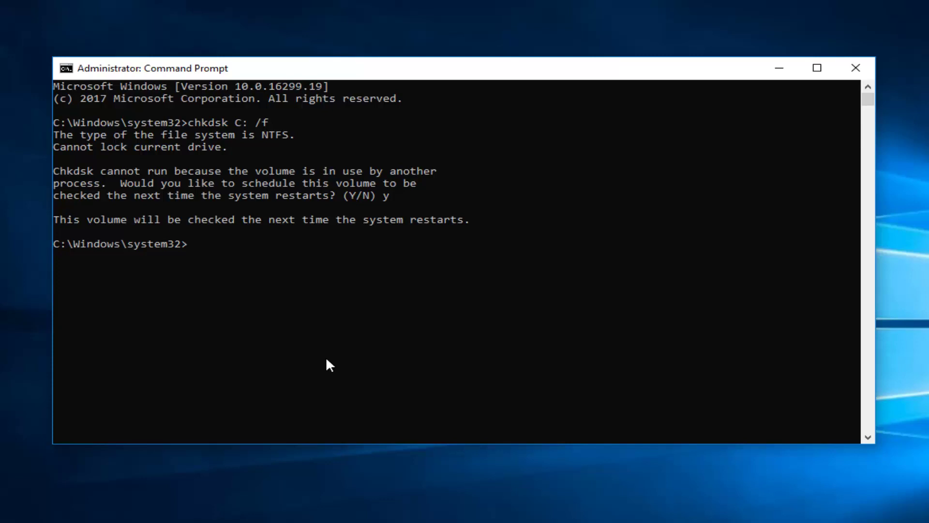
{"action": "type", "text": "sfc /"}
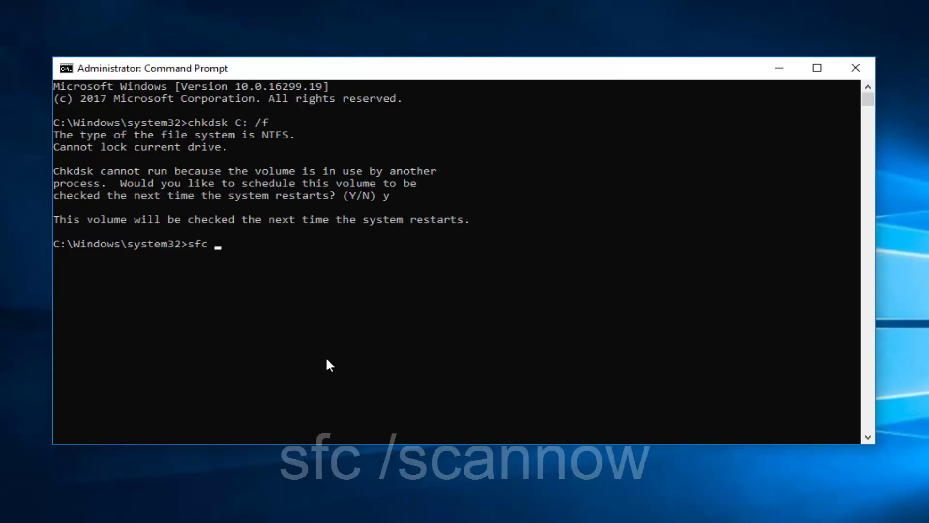
{"action": "type", "text": "scannow"}
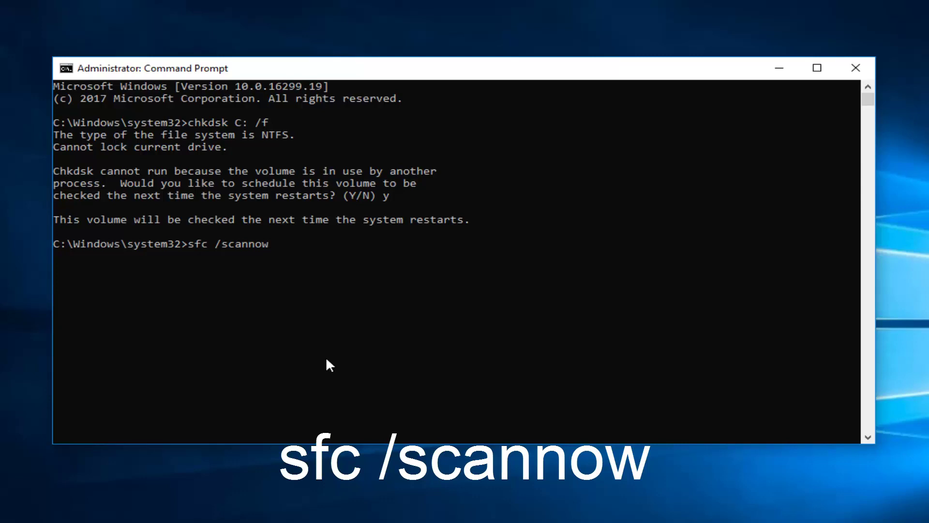
Step: Run the sfc /scannow system file scan in the administrator Command Prompt
{"action": "key", "text": "Return"}
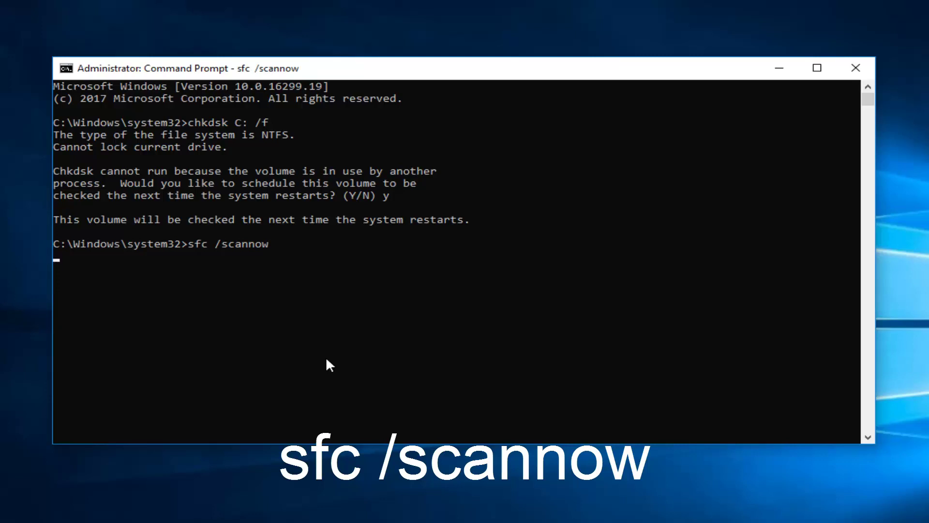